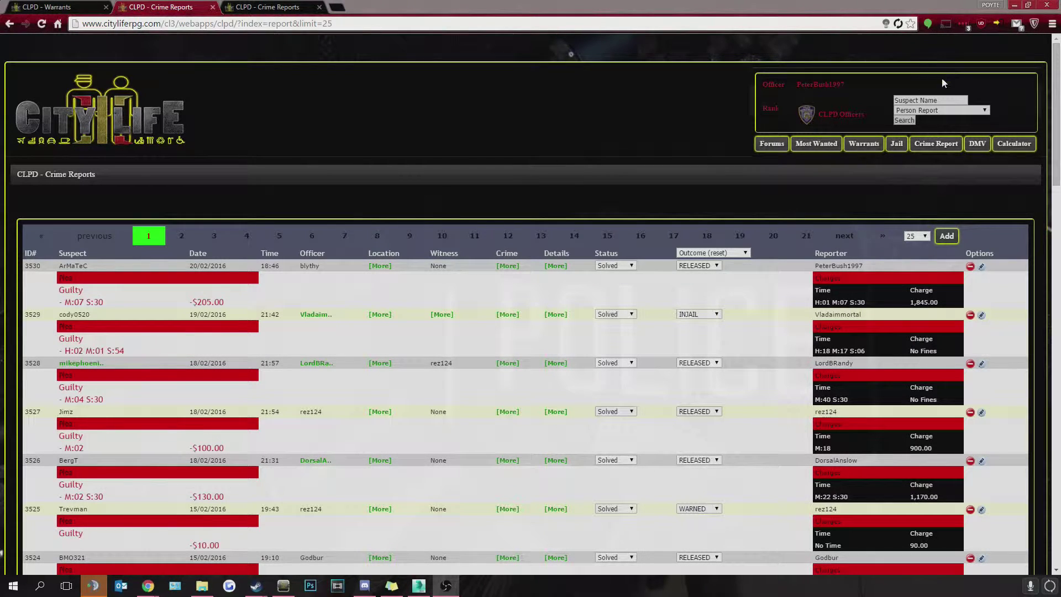
# Run a person report on the suspect Armatec and check the licences row of the results
pyautogui.click(944, 99)
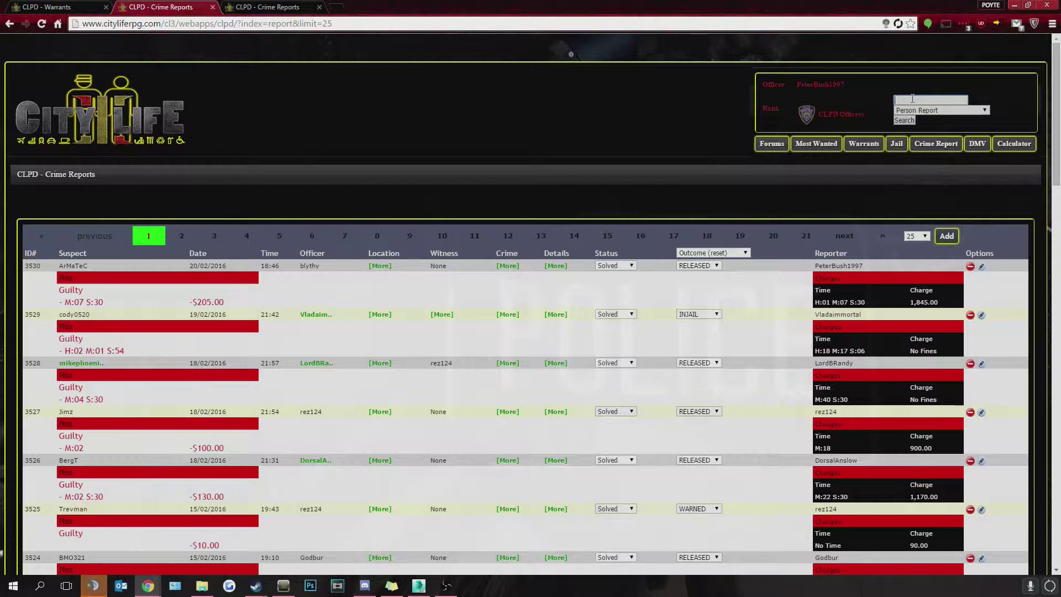
pyautogui.write('Armatec')
pyautogui.click(905, 121)
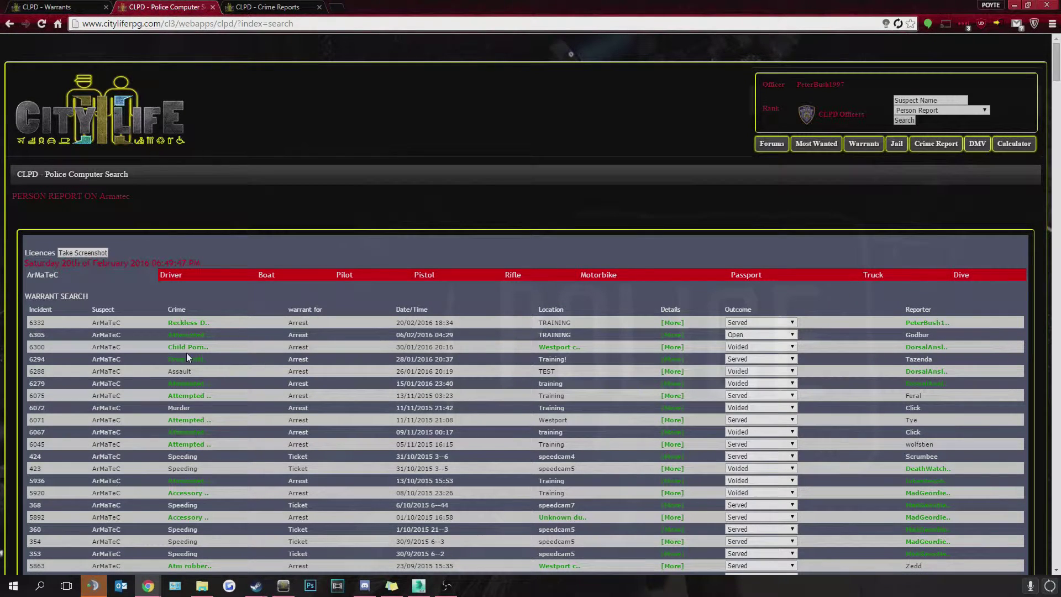
pyautogui.moveTo(157, 267); pyautogui.dragTo(111, 275)
pyautogui.click(208, 282)
# Set the outcome of ArMaTeC's open arrest warrant, incident 6305, to Served
pyautogui.scroll(-1, 243, 312)
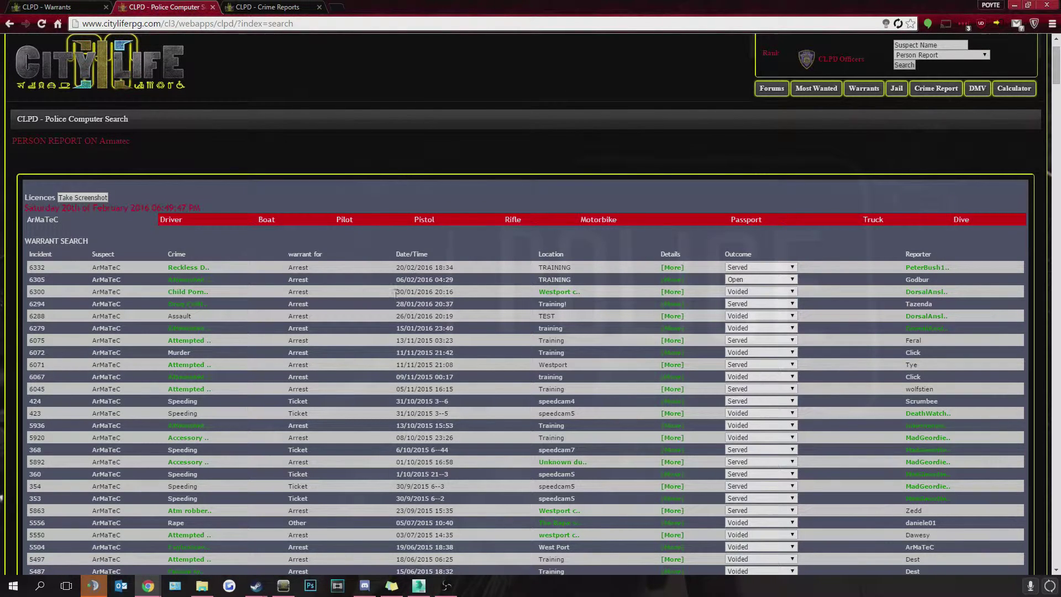
pyautogui.click(758, 279)
pyautogui.click(738, 297)
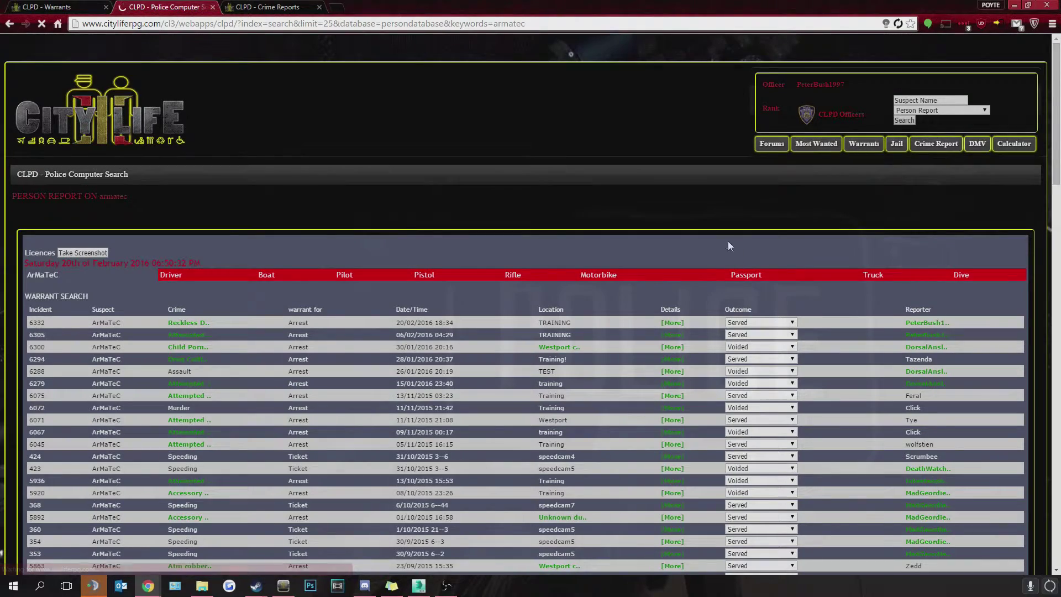
# Examine ArMaTeC's warrants, suspect reports, witness reports and jail records in the person report
pyautogui.scroll(-6, 555, 354)
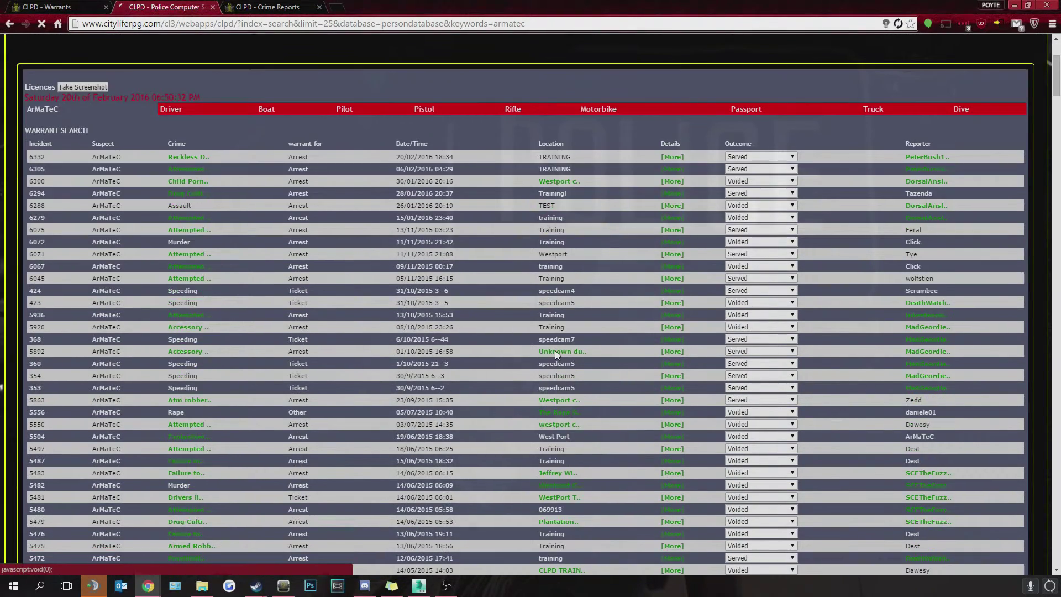
pyautogui.scroll(-15, 555, 350)
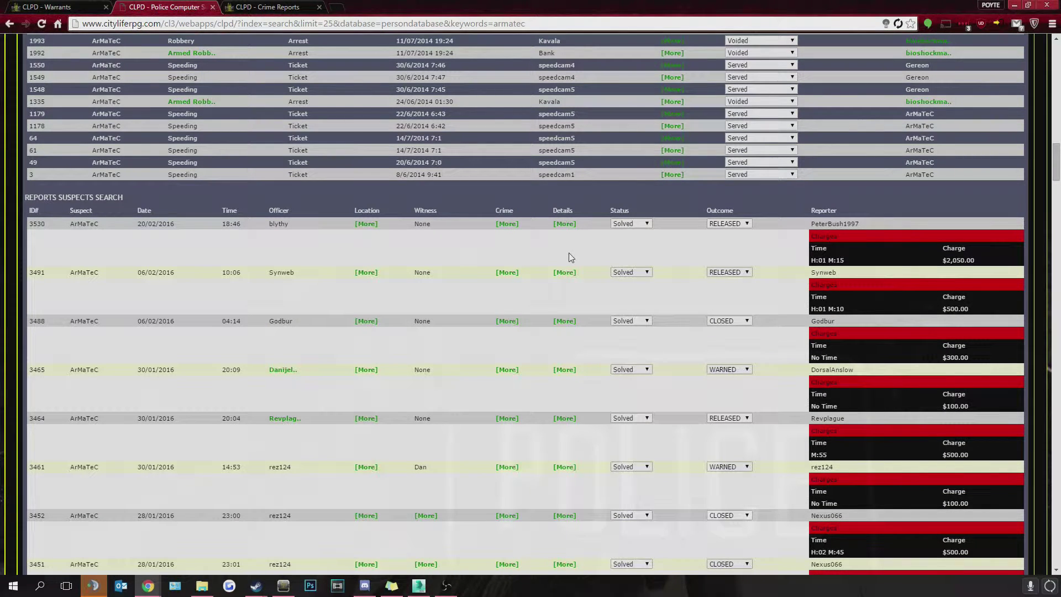
pyautogui.scroll(-2, 478, 354)
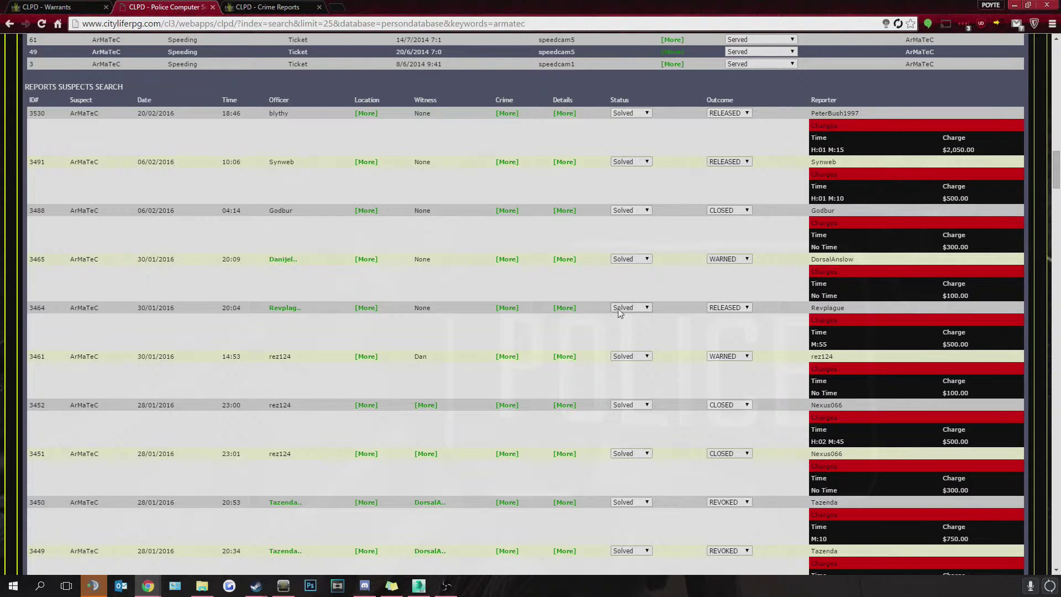
pyautogui.scroll(-10, 618, 309)
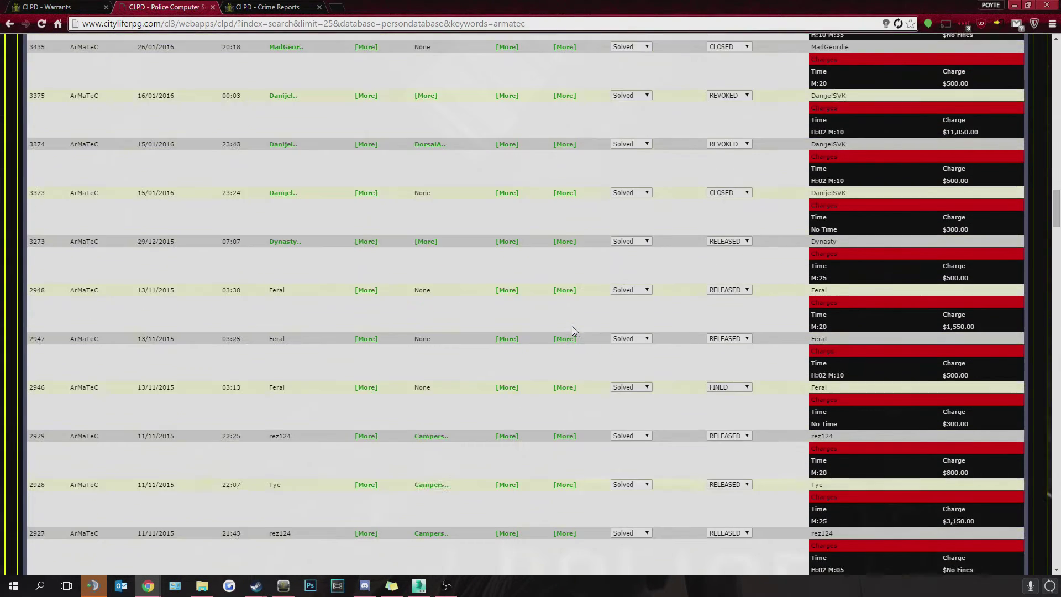
pyautogui.scroll(-15, 572, 327)
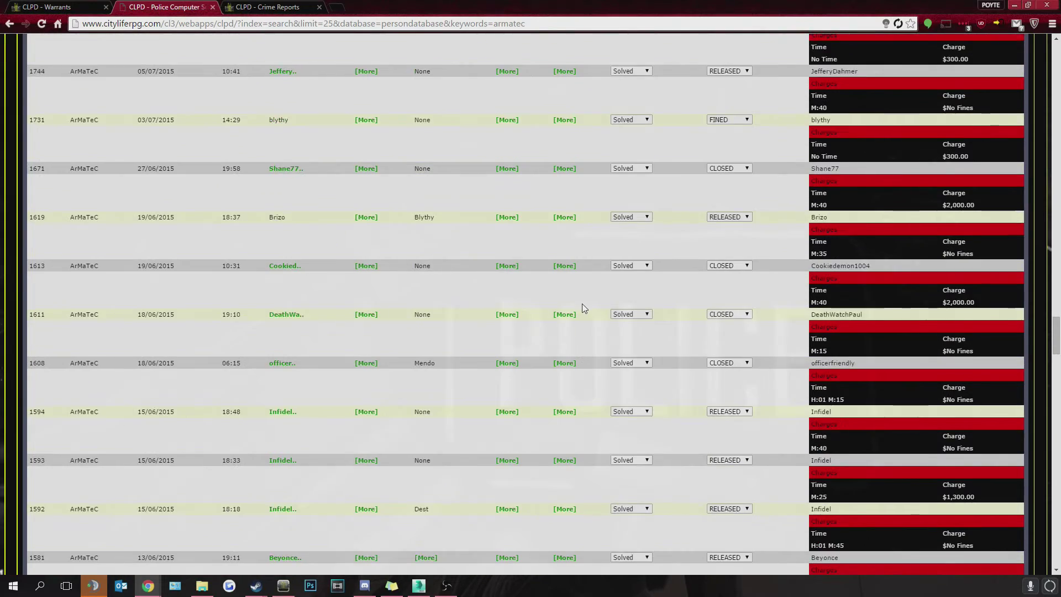
pyautogui.scroll(-15, 581, 310)
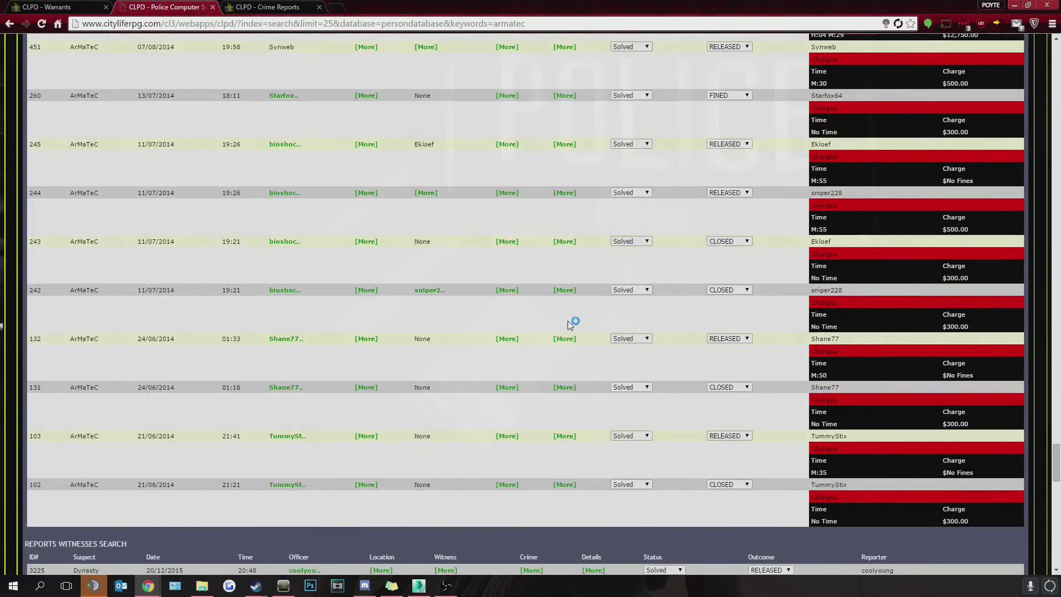
pyautogui.scroll(-8, 570, 325)
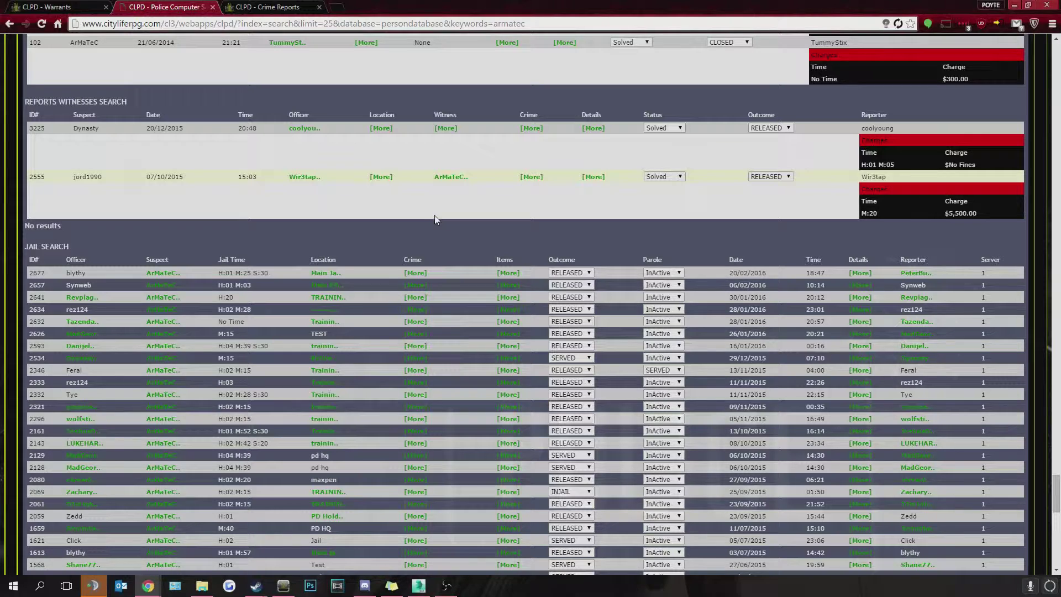
pyautogui.scroll(-2, 435, 216)
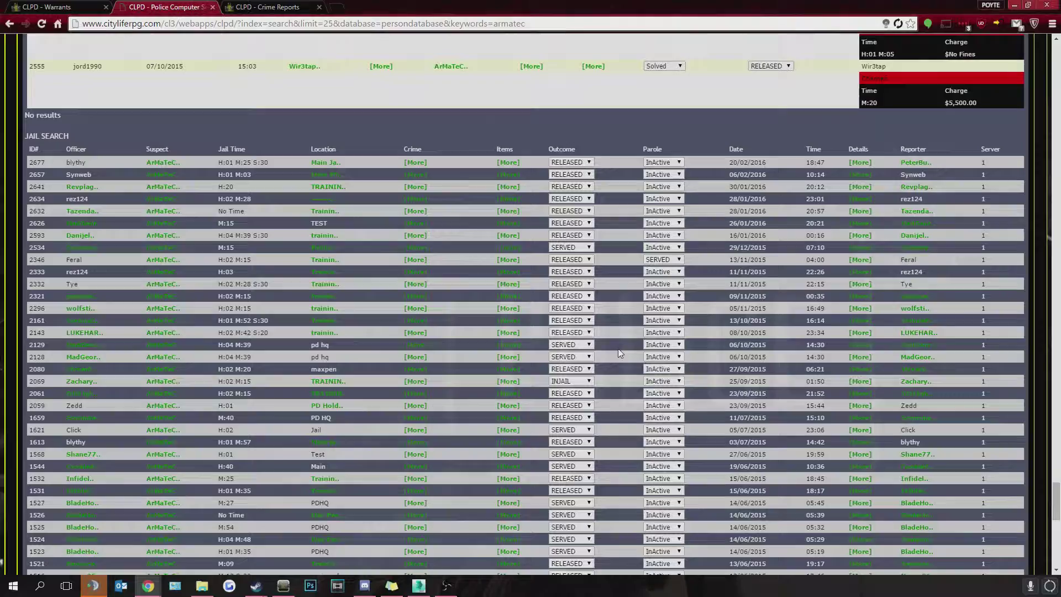
pyautogui.scroll(-10, 618, 349)
pyautogui.scroll(2, 605, 326)
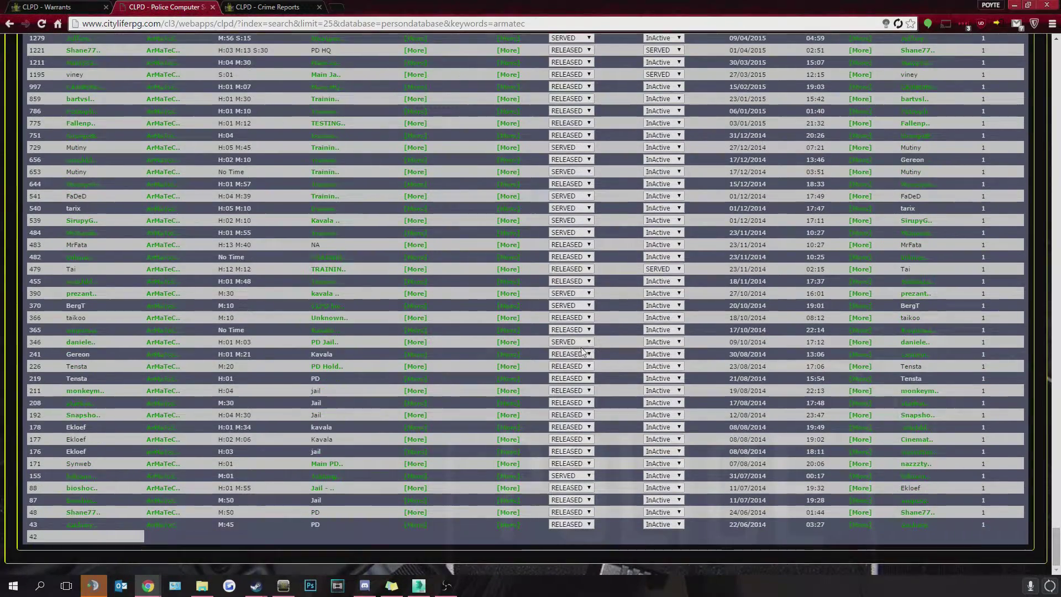
pyautogui.scroll(3, 409, 358)
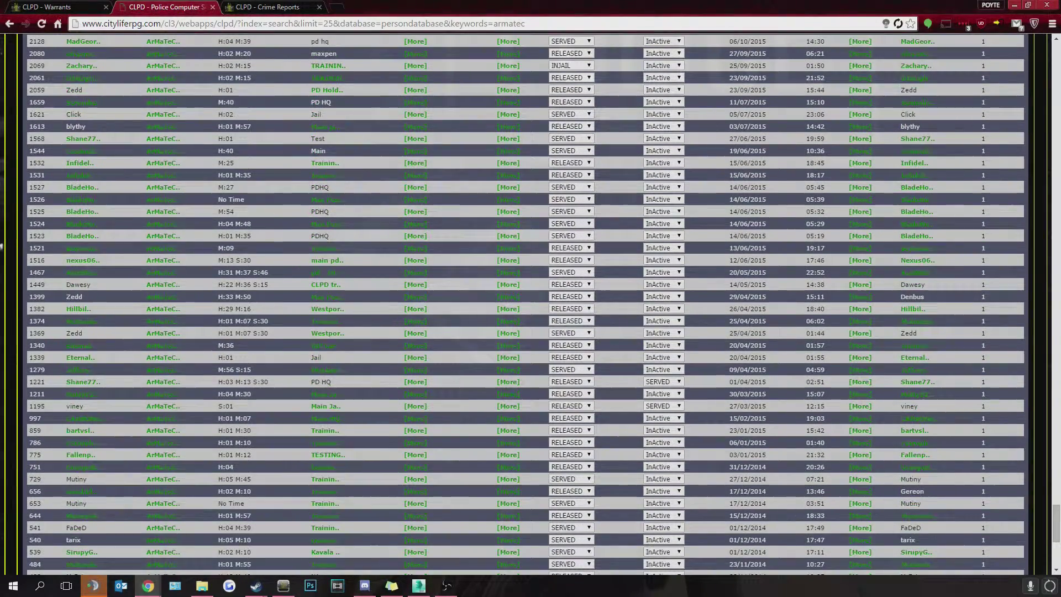
pyautogui.moveTo(1054, 531); pyautogui.dragTo(1052, 68)
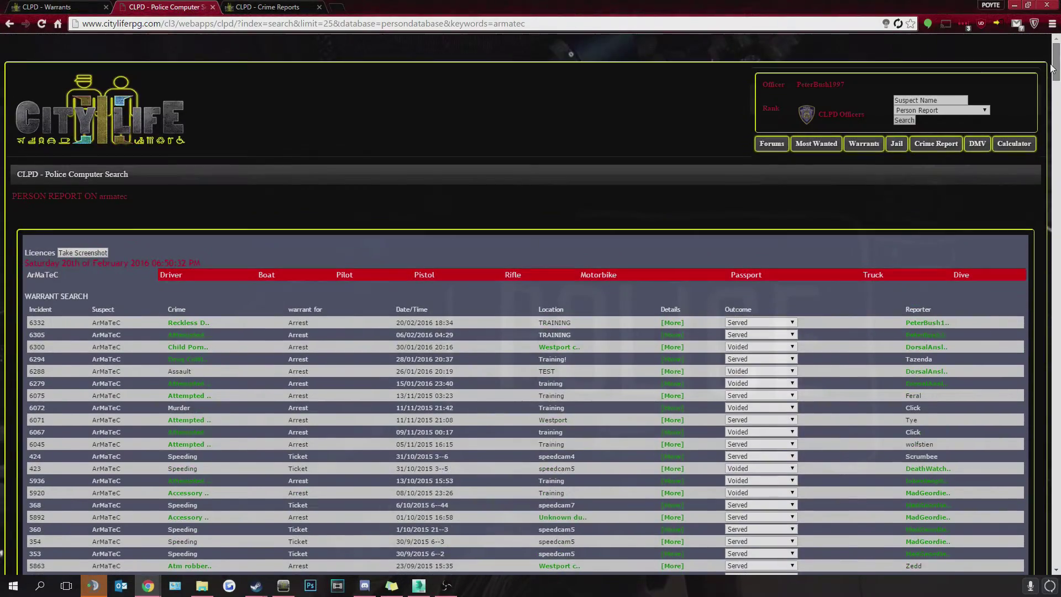
pyautogui.click(964, 101)
pyautogui.write('BergT')
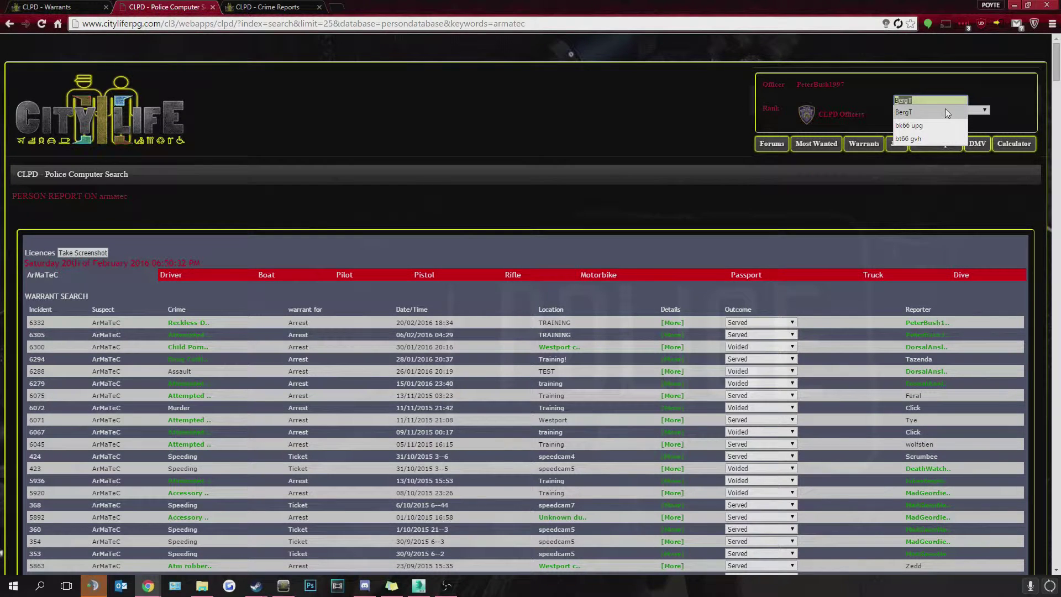
pyautogui.click(909, 112)
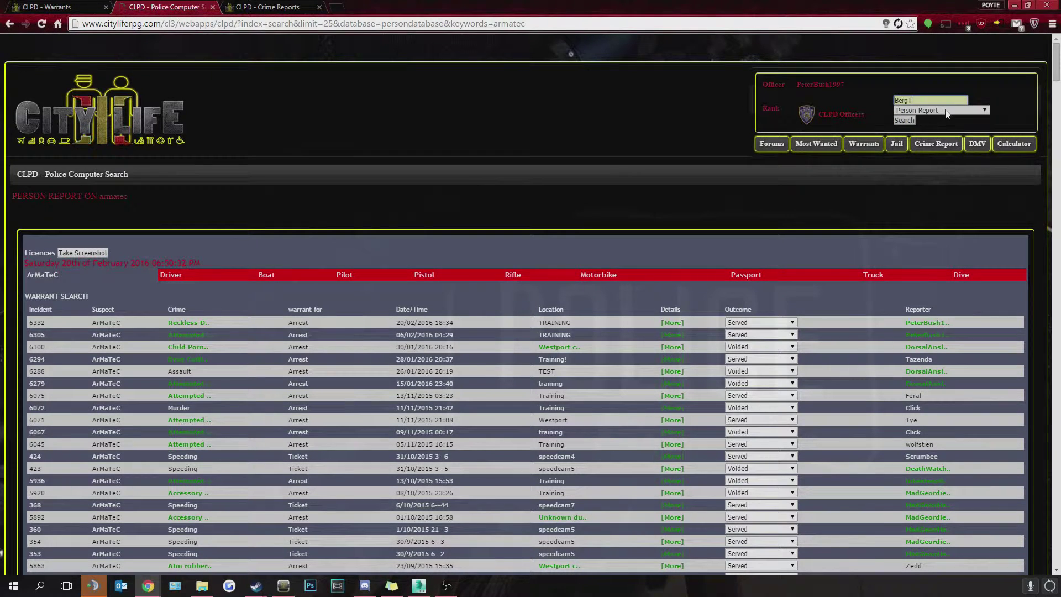
pyautogui.click(904, 121)
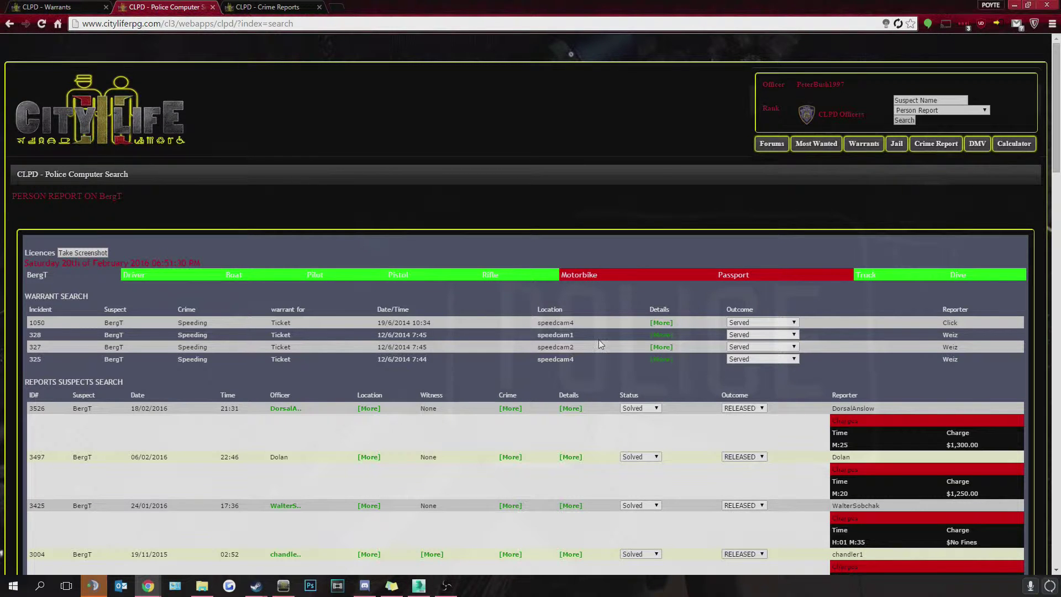
pyautogui.scroll(-1, 559, 379)
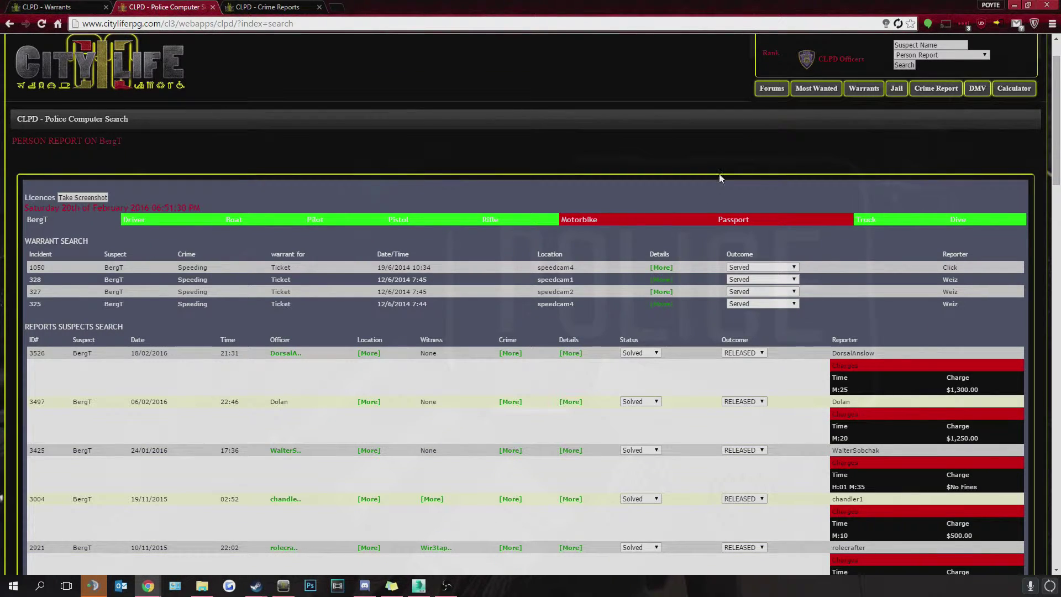
pyautogui.scroll(-1, 633, 351)
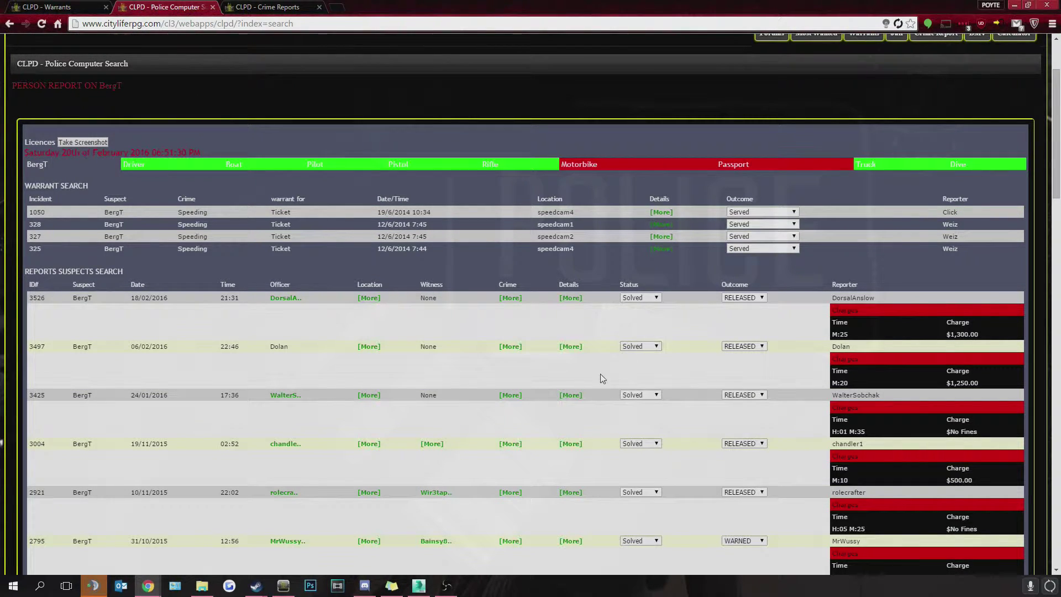
pyautogui.scroll(-3, 598, 379)
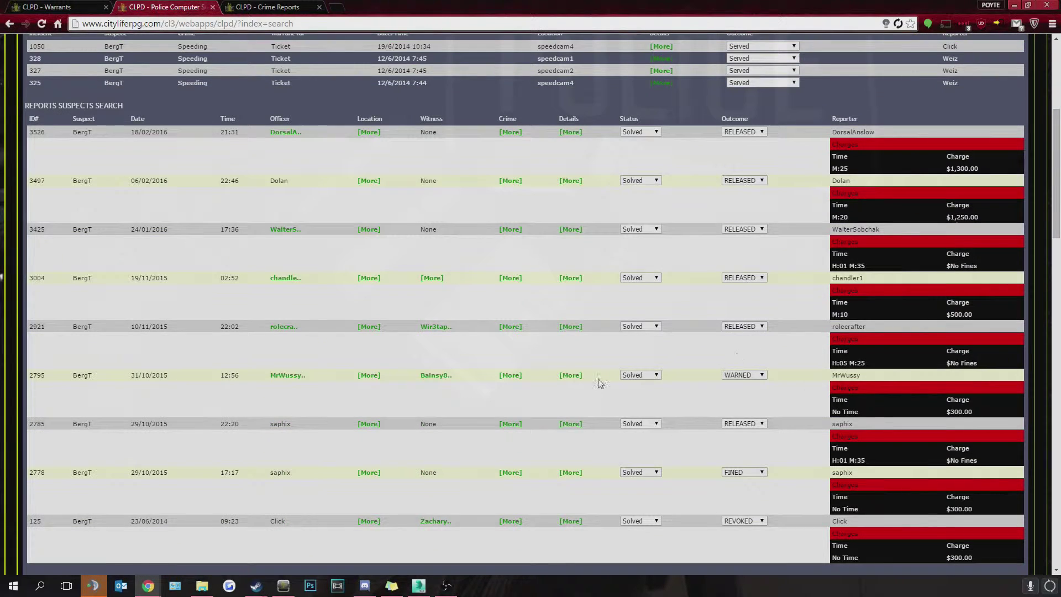
pyautogui.scroll(-7, 615, 402)
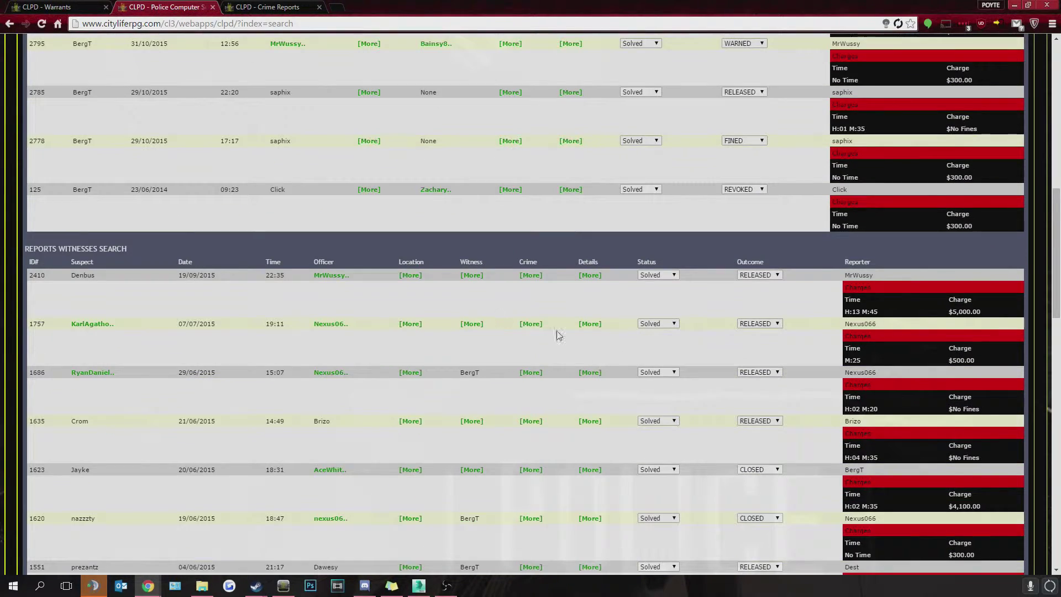
pyautogui.scroll(-14, 330, 307)
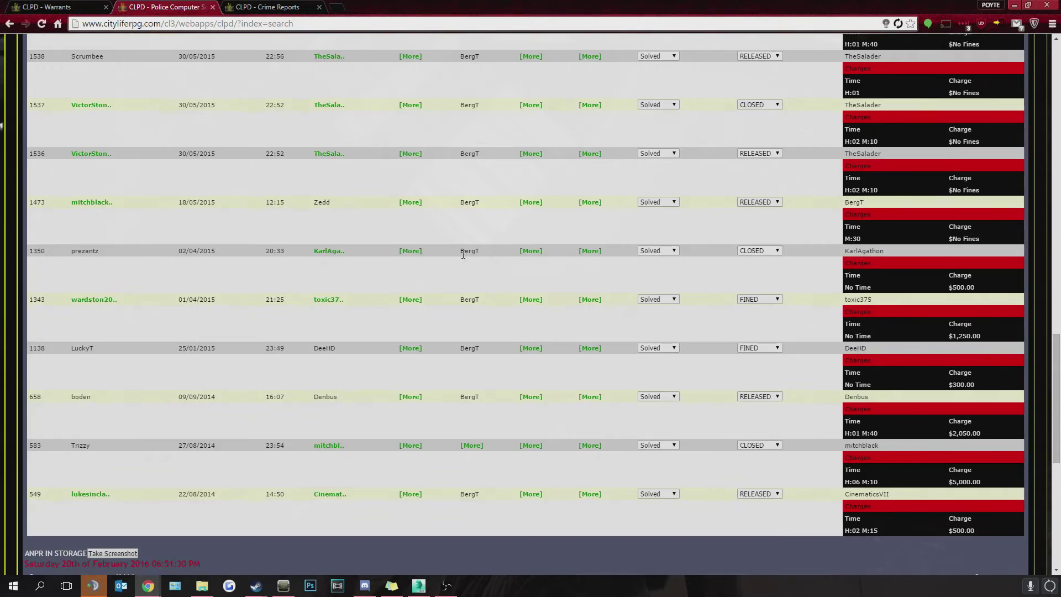
pyautogui.scroll(-3, 432, 300)
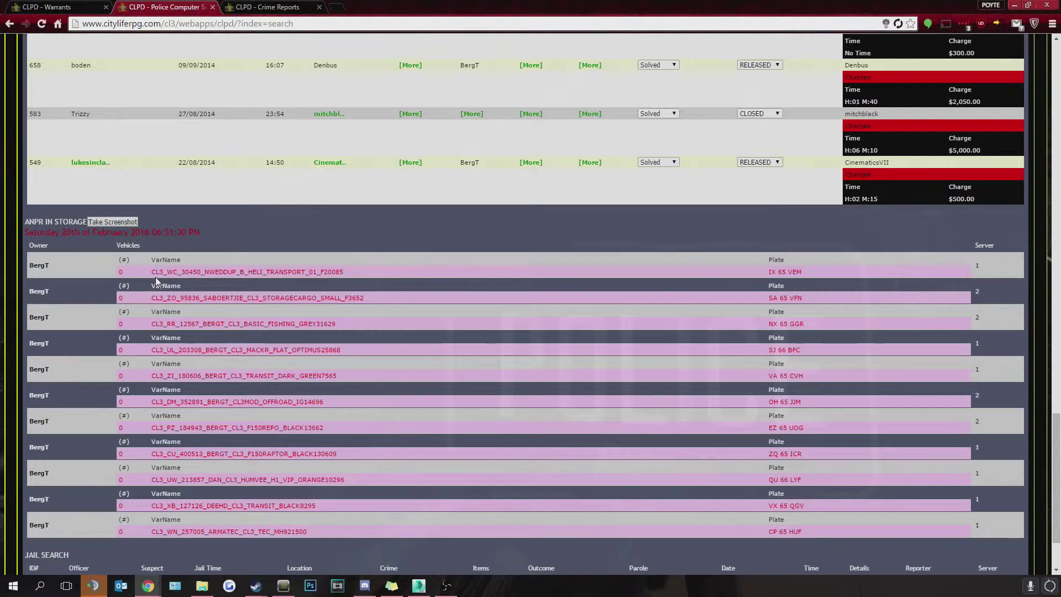
pyautogui.scroll(-1, 800, 260)
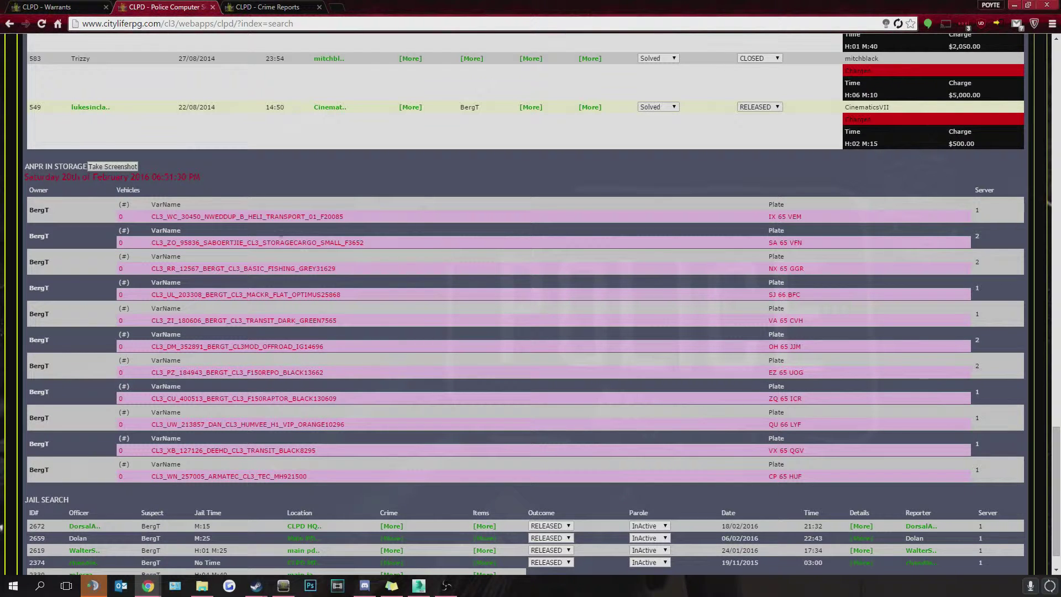
pyautogui.moveTo(145, 217); pyautogui.dragTo(376, 221)
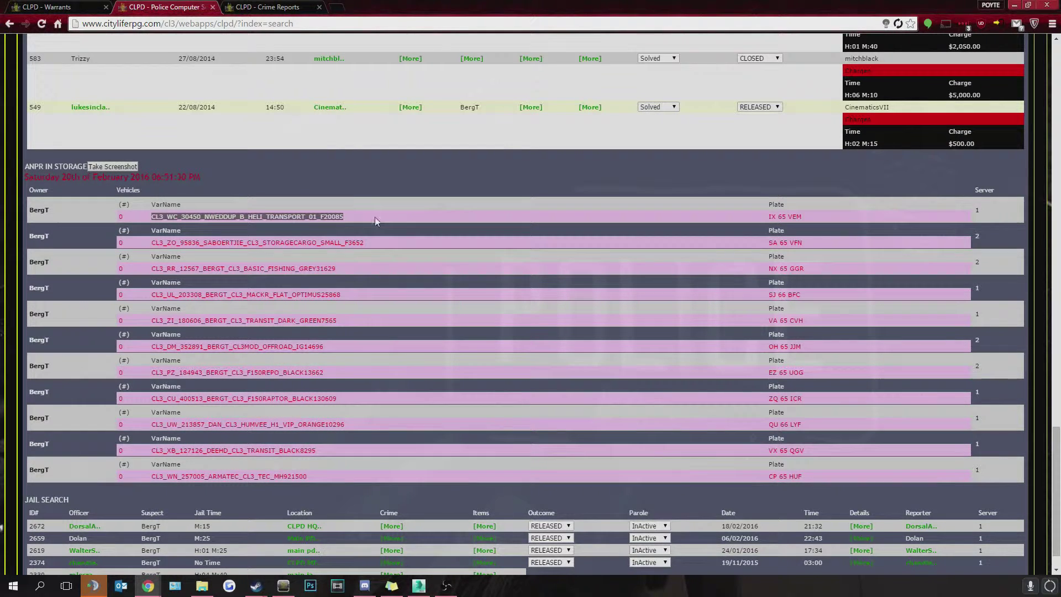
pyautogui.click(373, 242)
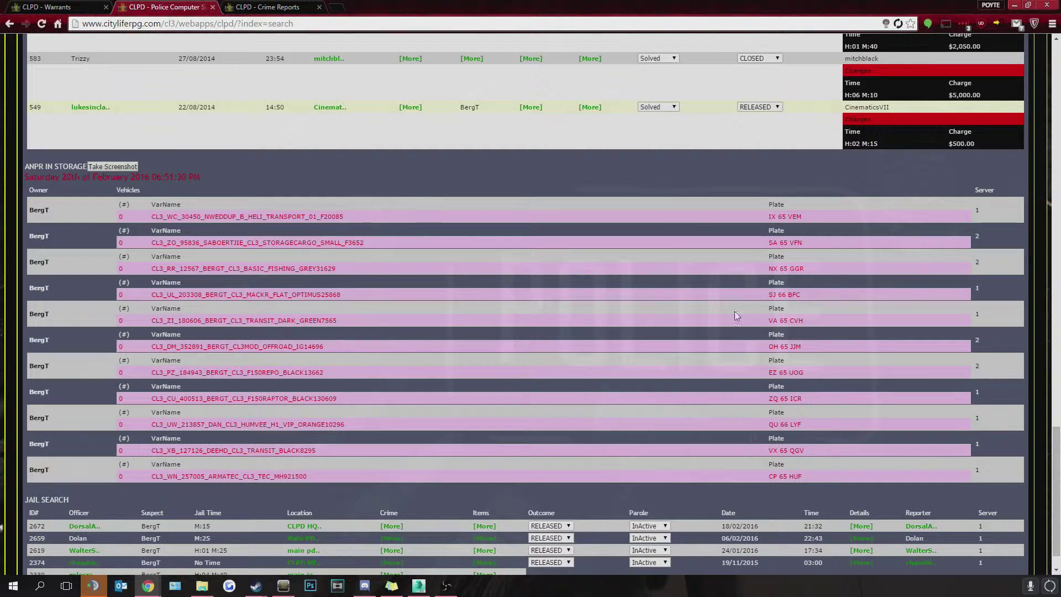
pyautogui.moveTo(803, 327); pyautogui.dragTo(768, 322)
pyautogui.rightClick(769, 331)
pyautogui.click(784, 333)
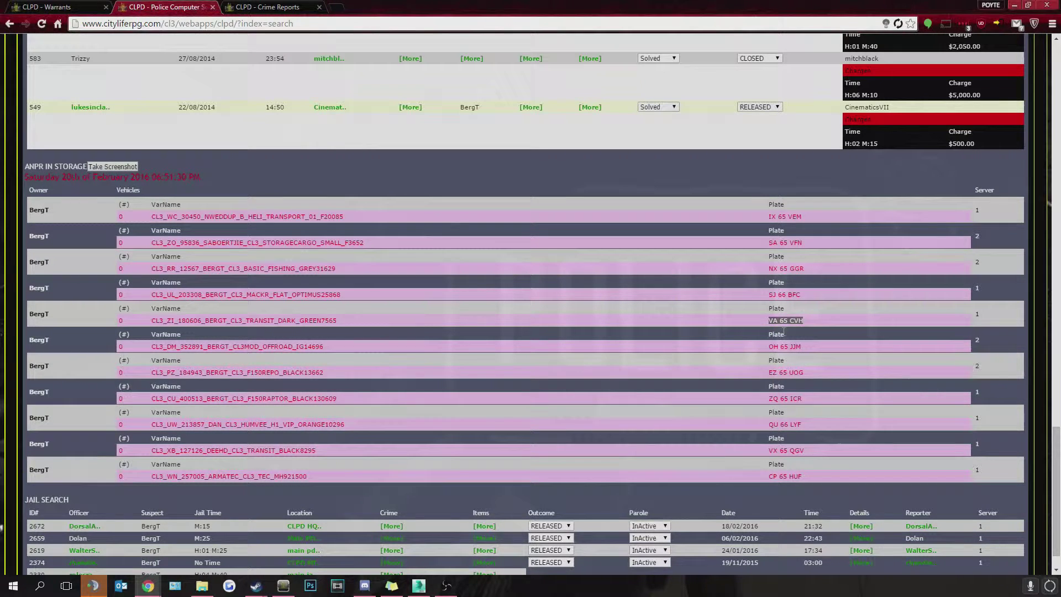
pyautogui.click(672, 348)
pyautogui.scroll(-1, 671, 347)
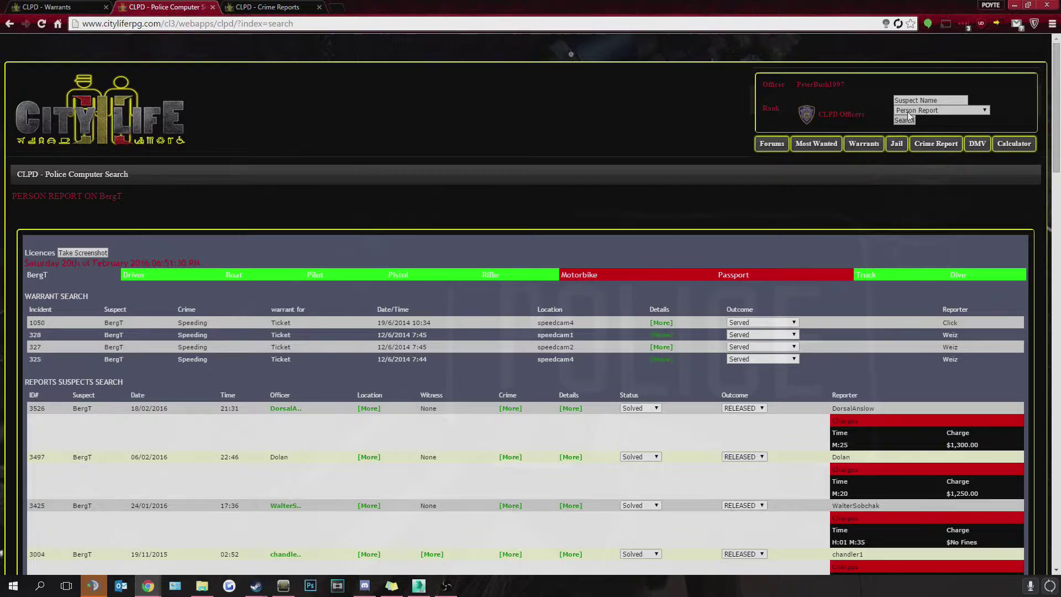
pyautogui.click(908, 110)
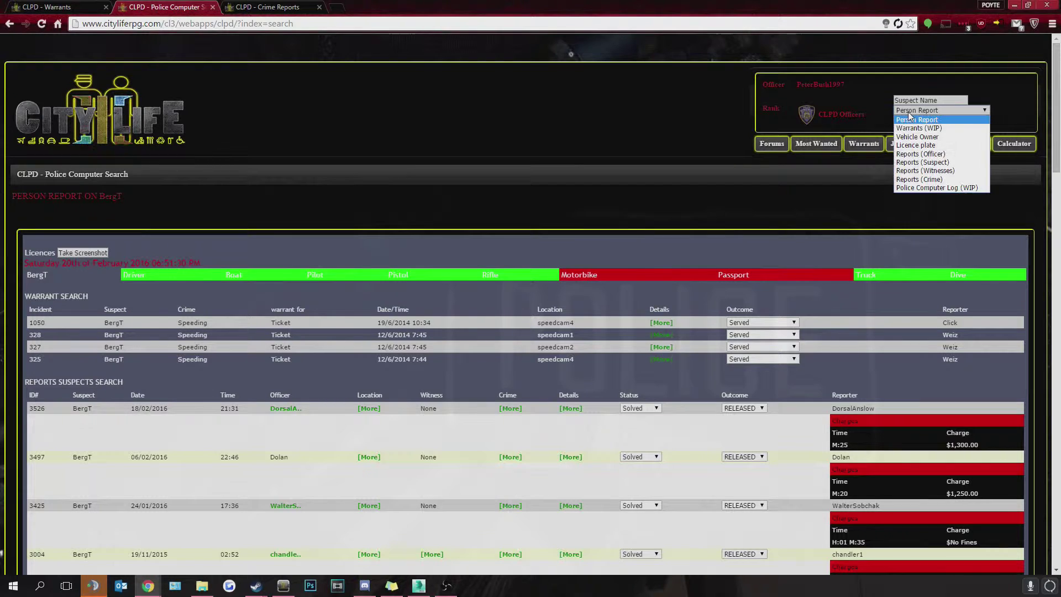
pyautogui.click(917, 145)
pyautogui.click(933, 99)
pyautogui.rightClick(934, 100)
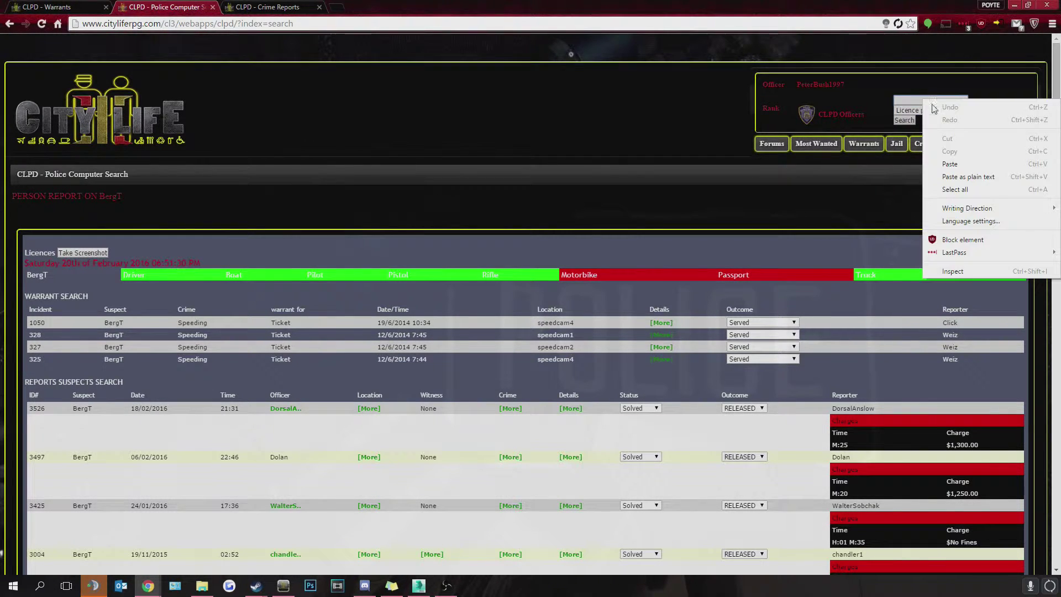
pyautogui.click(942, 159)
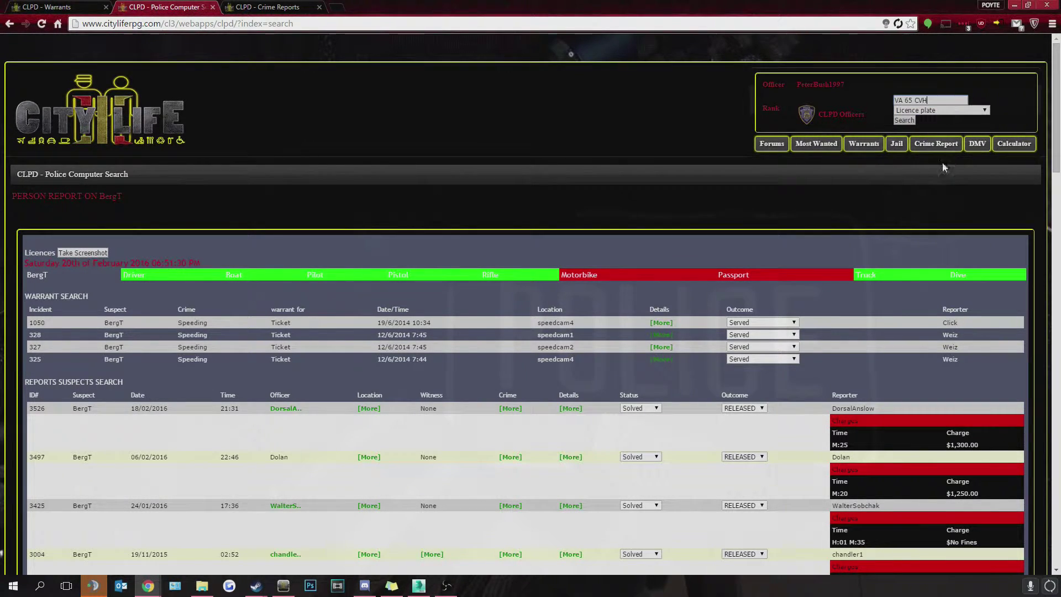
pyautogui.click(897, 119)
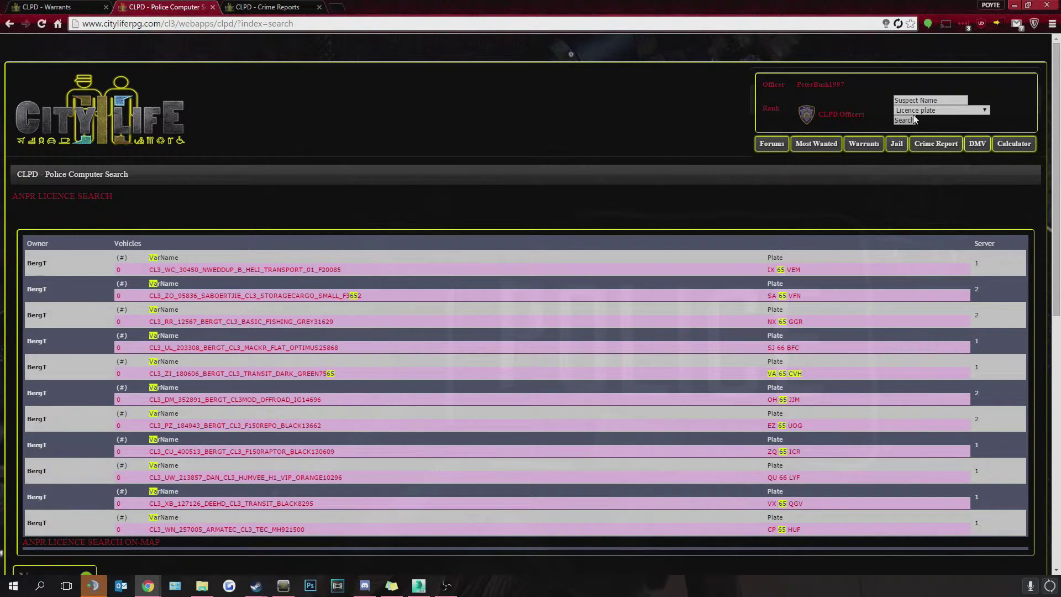
pyautogui.click(917, 101)
pyautogui.write('VA 65 CVH')
pyautogui.click(910, 110)
pyautogui.click(905, 100)
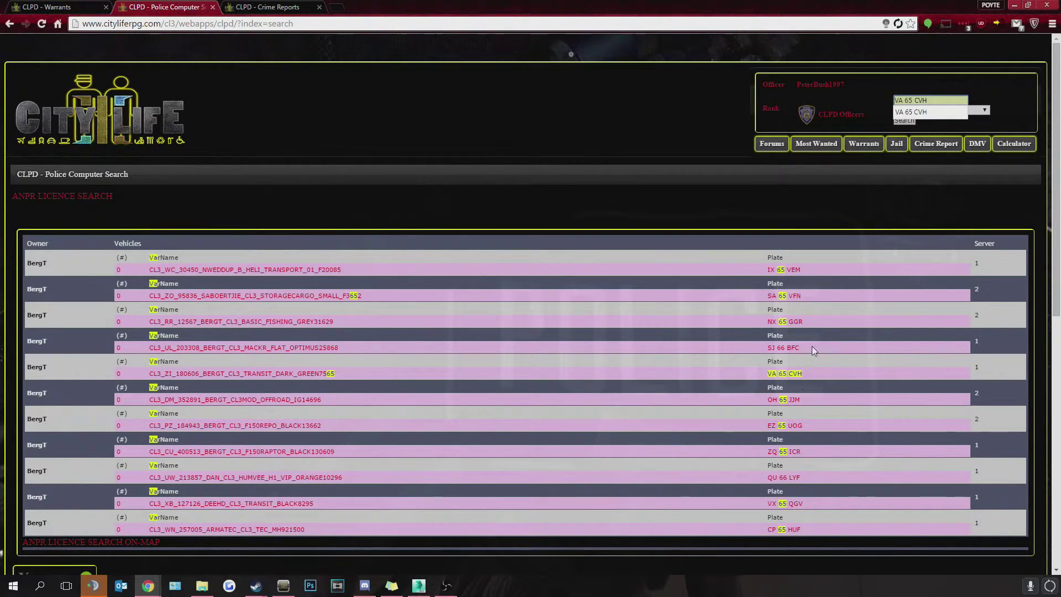
pyautogui.click(782, 361)
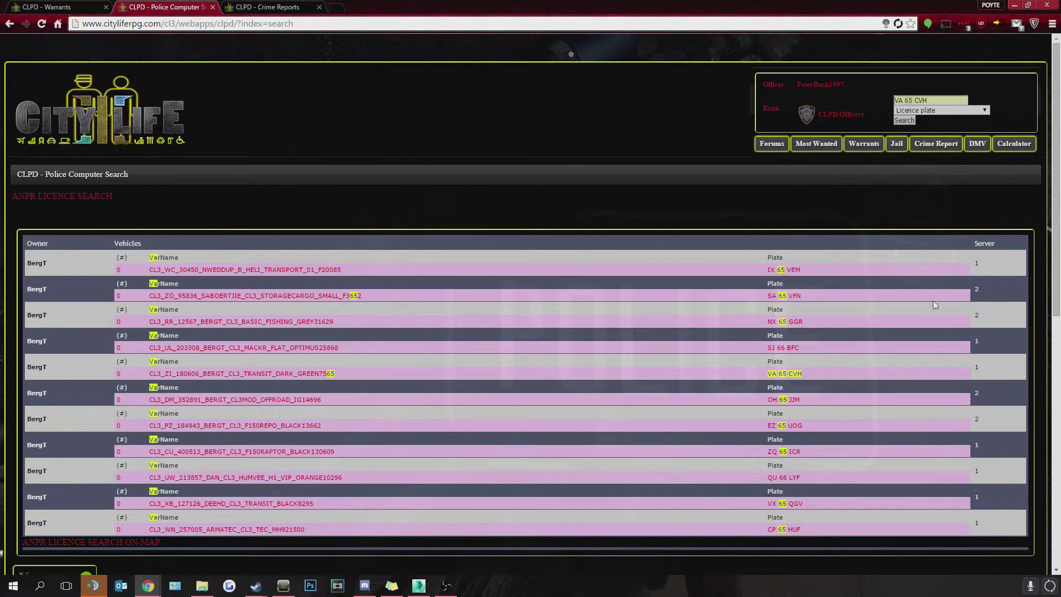
pyautogui.moveTo(806, 267); pyautogui.dragTo(738, 274)
pyautogui.click(779, 282)
pyautogui.moveTo(802, 373); pyautogui.dragTo(766, 373)
pyautogui.click(804, 389)
pyautogui.moveTo(801, 373); pyautogui.dragTo(131, 376)
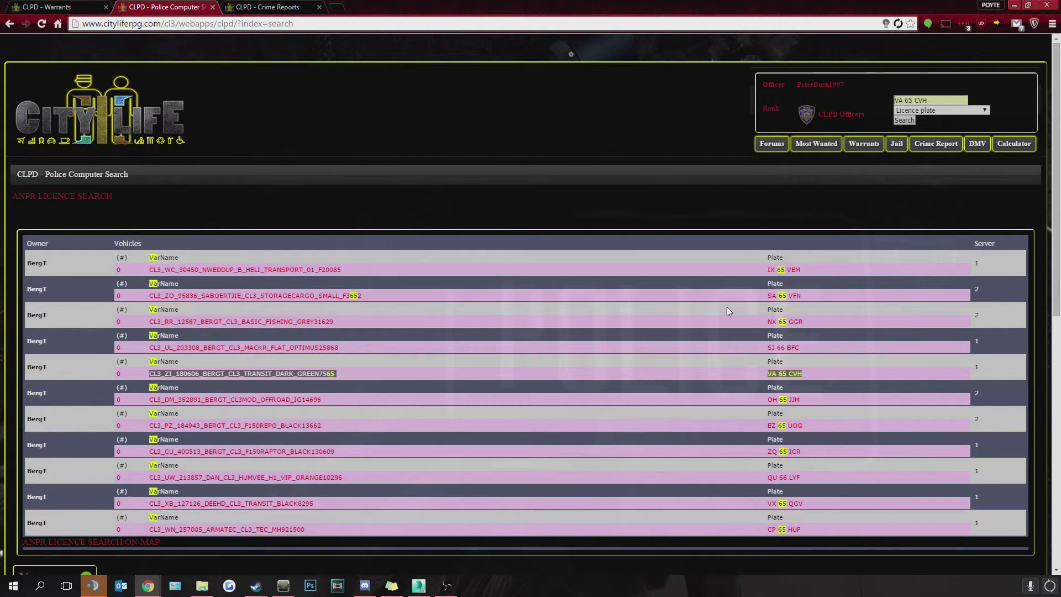
pyautogui.click(798, 177)
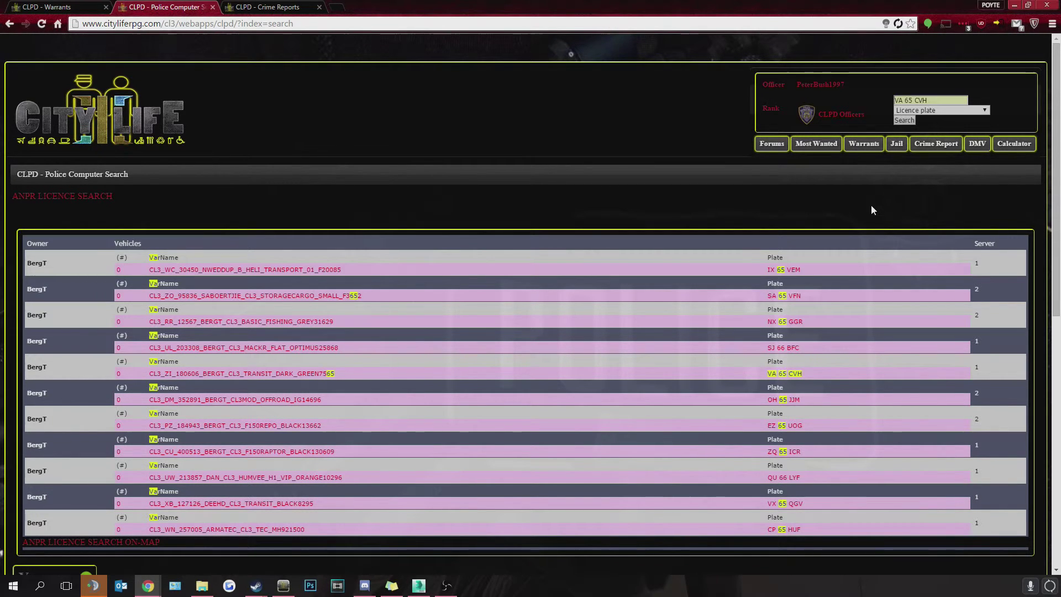
# Switch the search type to Person Report
pyautogui.click(935, 112)
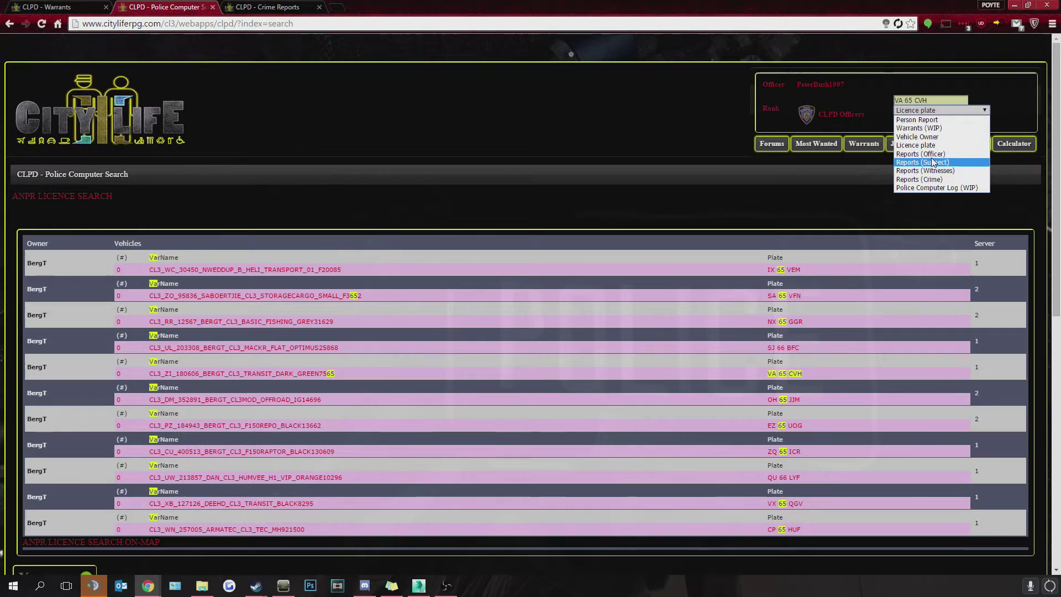
pyautogui.click(939, 121)
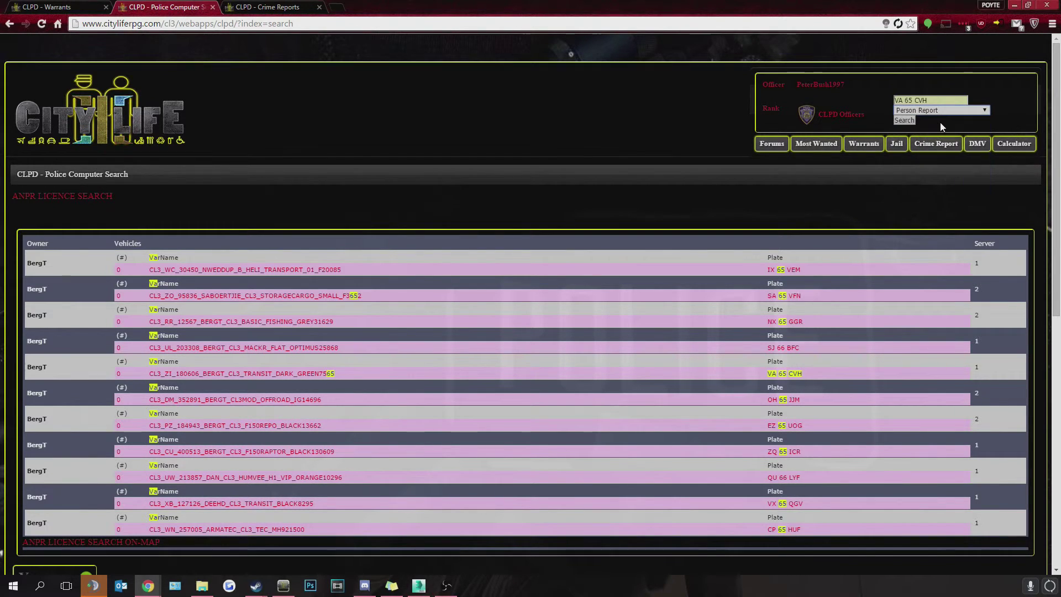